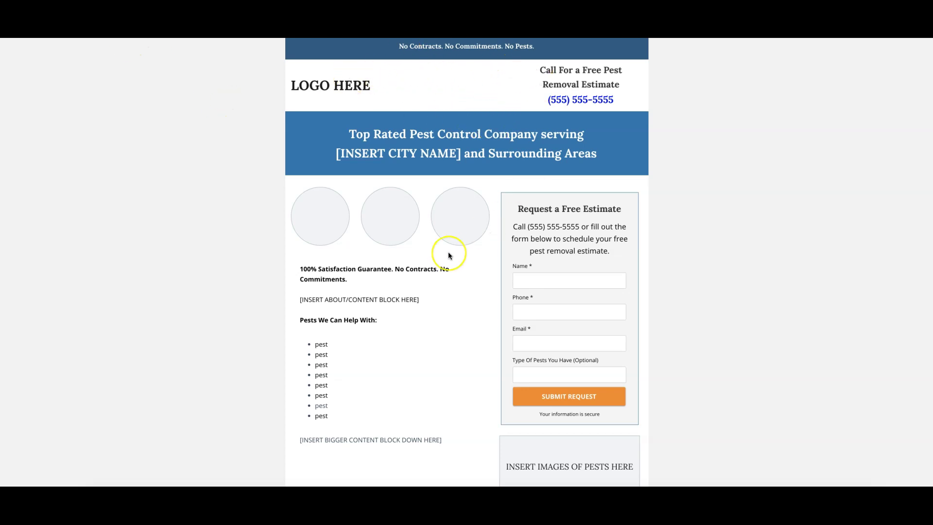
Highlight the 'Call For a Free Pest' header text at the top of the page
scroll(448, 255, "down", 2)
scroll(448, 255, "down", 3)
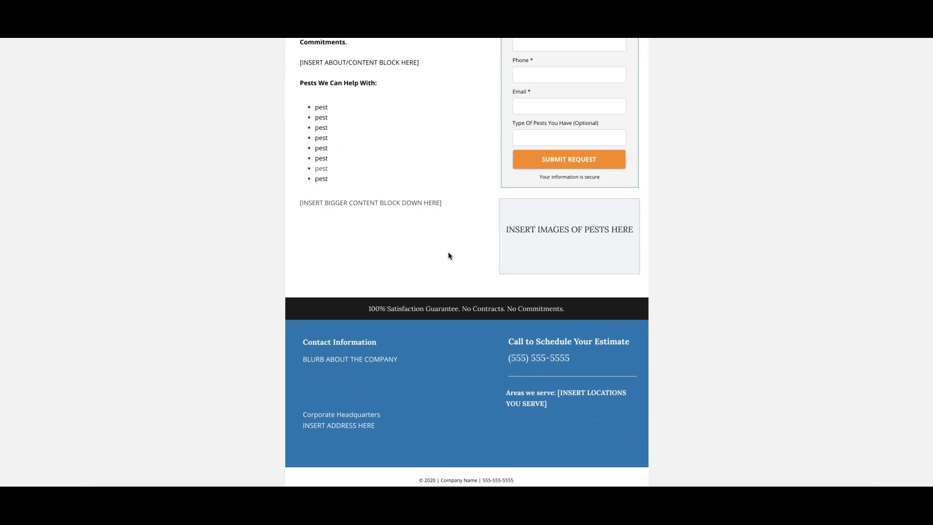
scroll(448, 255, "up", 5)
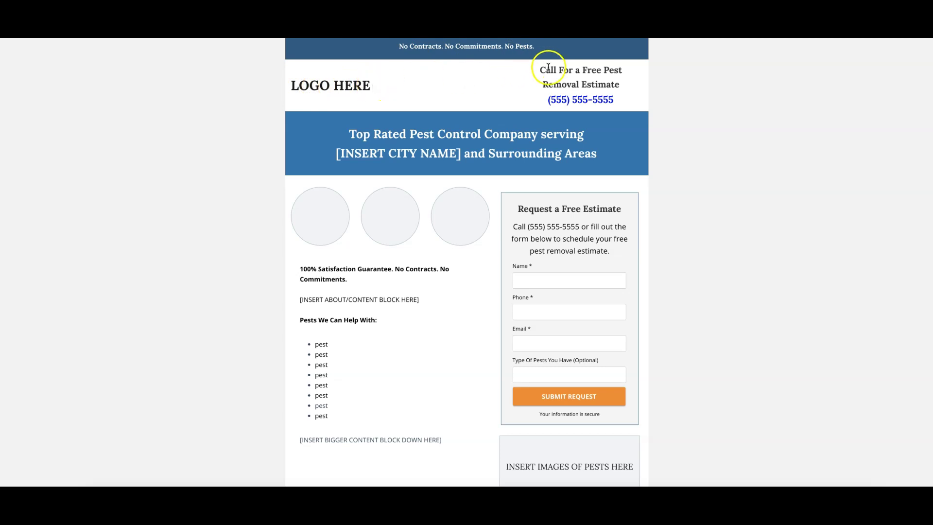
mouse_move(539, 70)
left_mouse_down()
mouse_move(623, 80)
mouse_move(541, 84)
left_mouse_up()
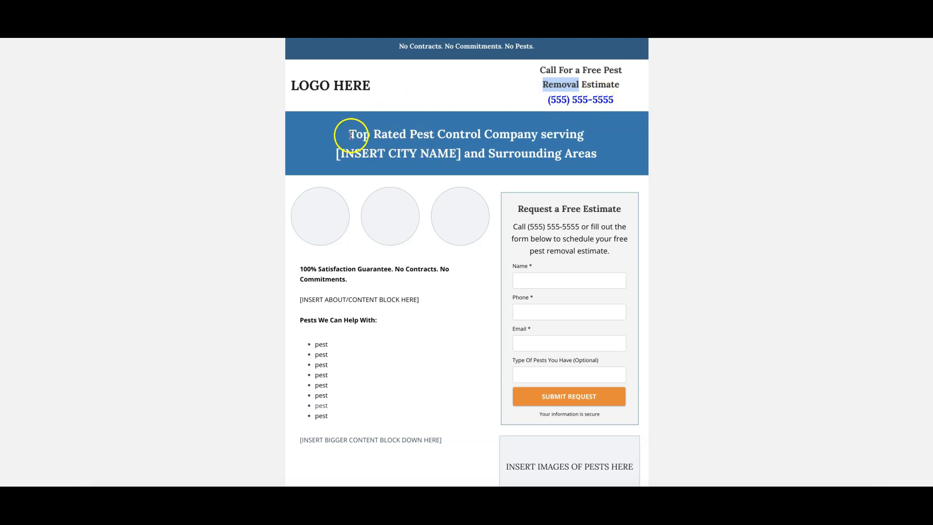
Highlight the headline 'Top Rated Pest Control Company serving [INSERT CITY NAME] and Surrounding Areas'
left_click_drag(350, 134, 538, 143)
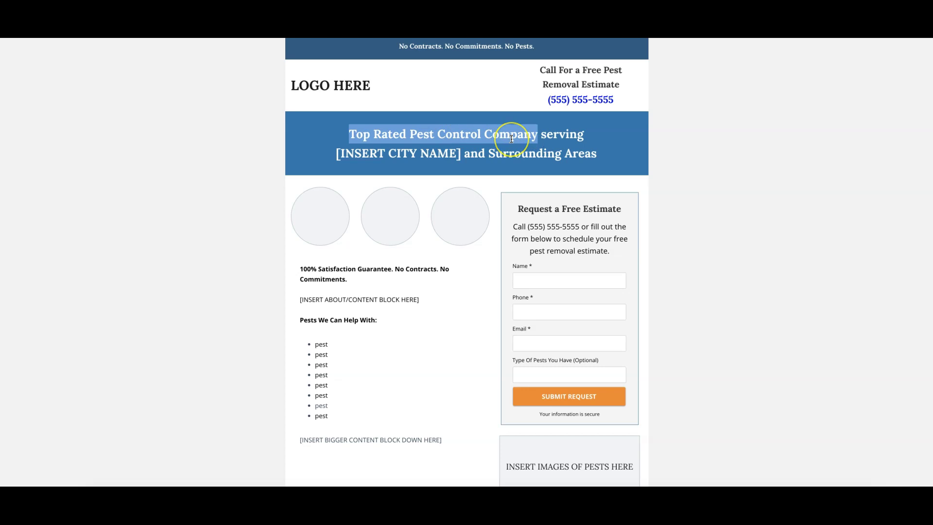
left_click(538, 136)
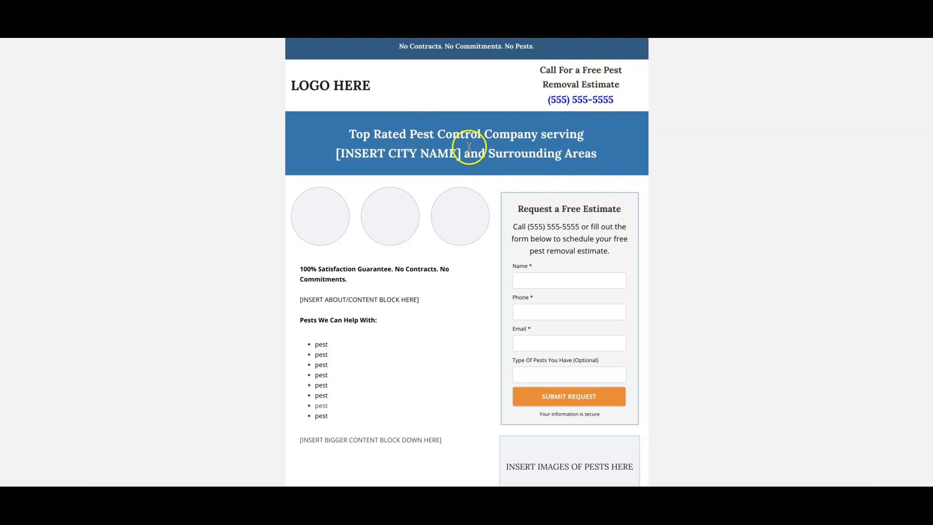
left_click_drag(349, 134, 537, 135)
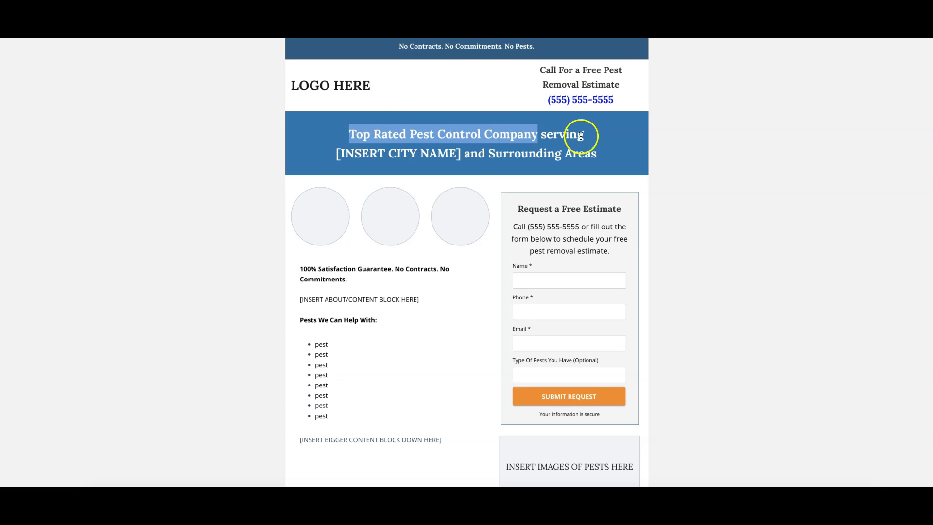
left_click(543, 135)
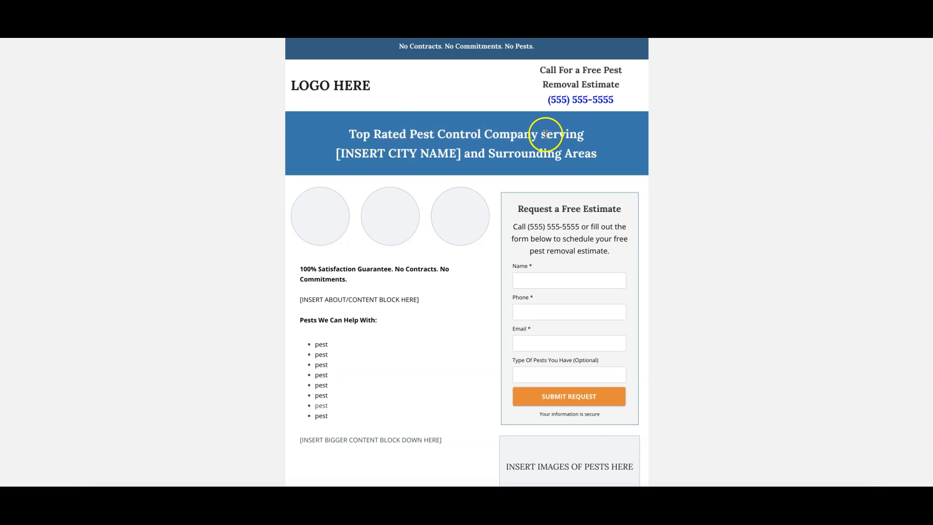
left_click_drag(543, 135, 460, 157)
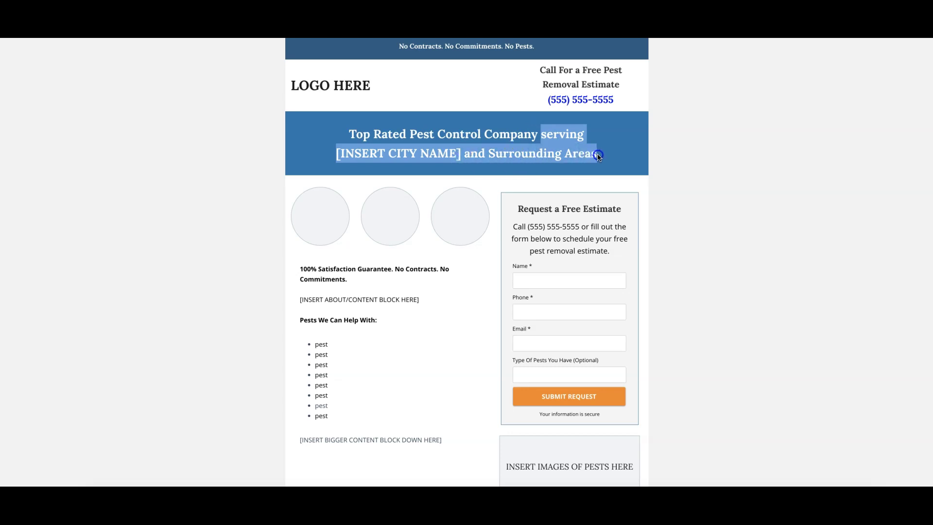
left_click_drag(461, 156, 599, 154)
left_click(685, 150)
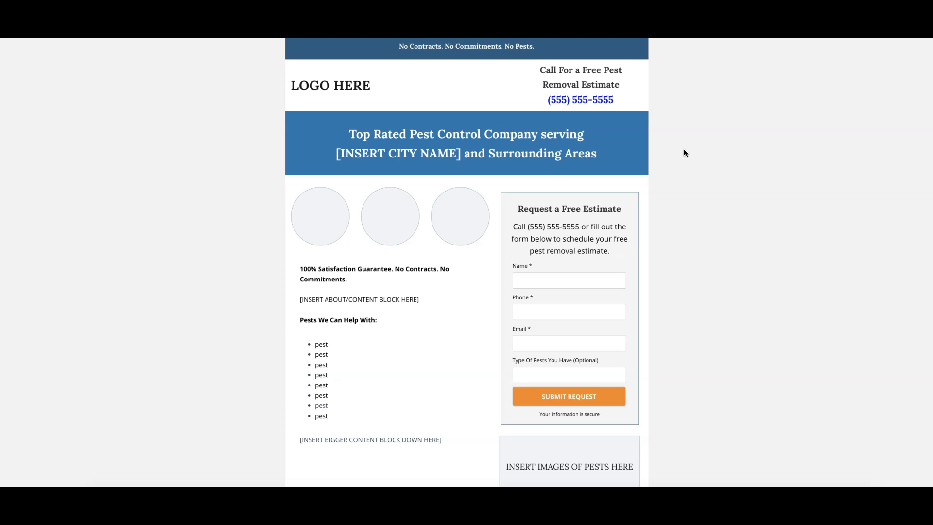
left_click(686, 151)
Scroll down and highlight the satisfaction guarantee line
scroll(704, 167, "down", 1)
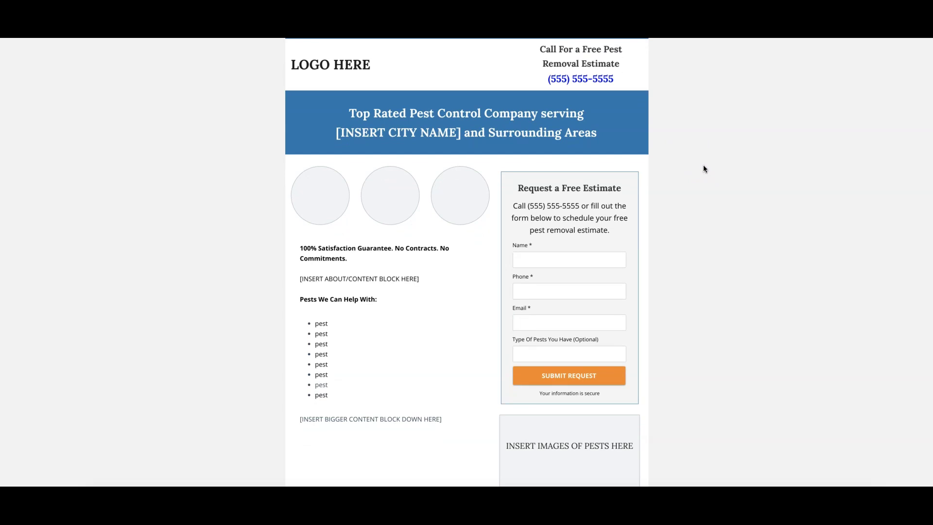
scroll(704, 169, "down", 2)
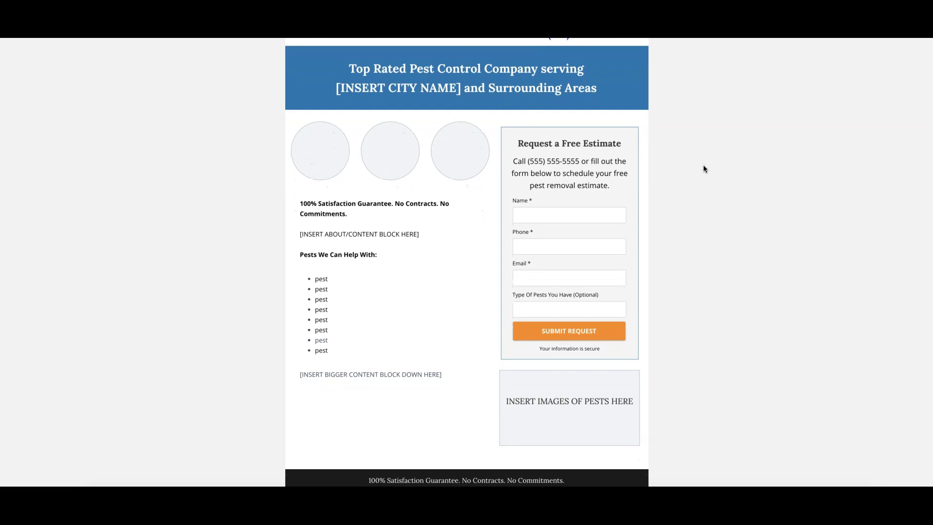
scroll(703, 168, "down", 1)
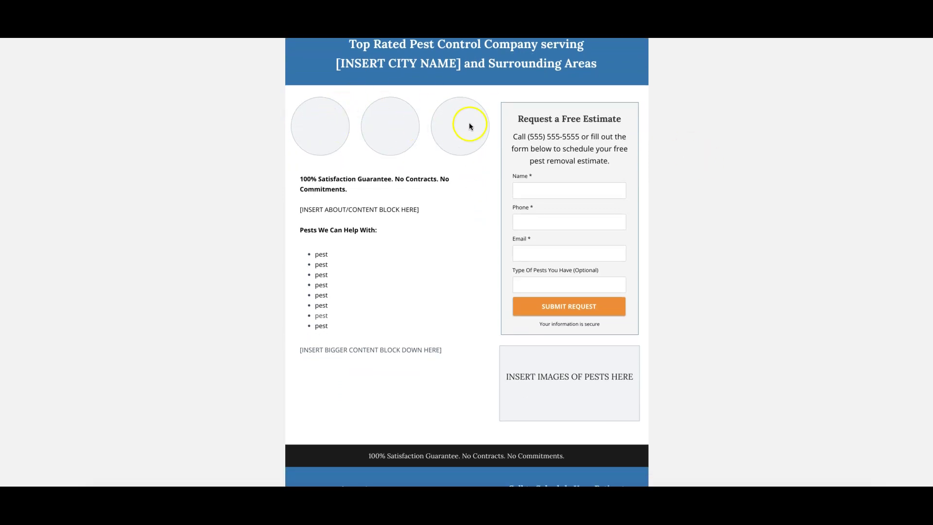
scroll(394, 154, "up", 3)
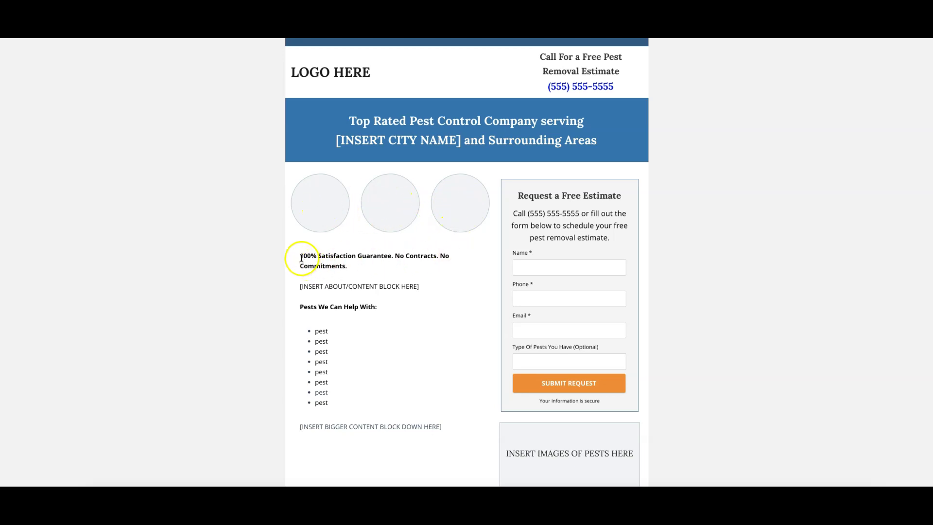
left_click_drag(298, 255, 421, 286)
left_click(300, 276)
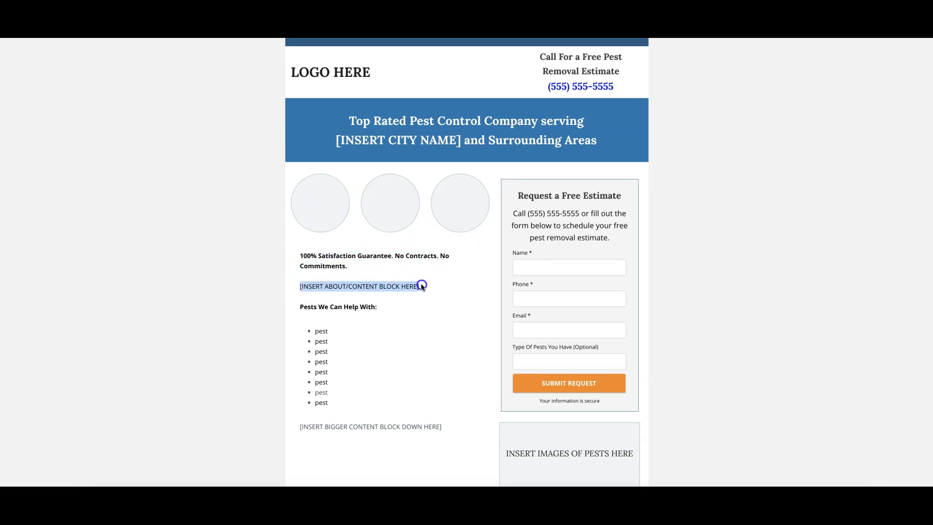
Highlight the 'Pests We Can Help With' heading and the bigger content block placeholder
left_click(345, 309)
left_click(310, 307)
left_click_drag(301, 307, 376, 308)
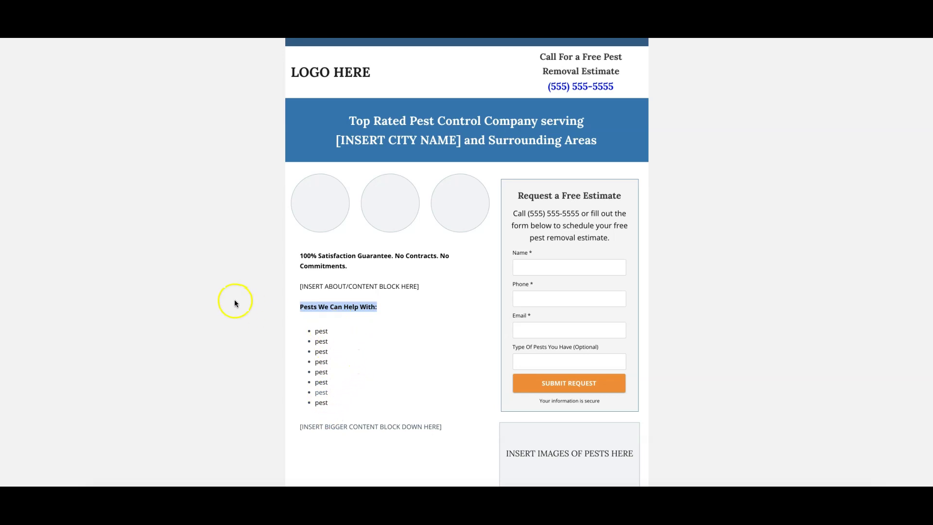
scroll(243, 300, "down", 3)
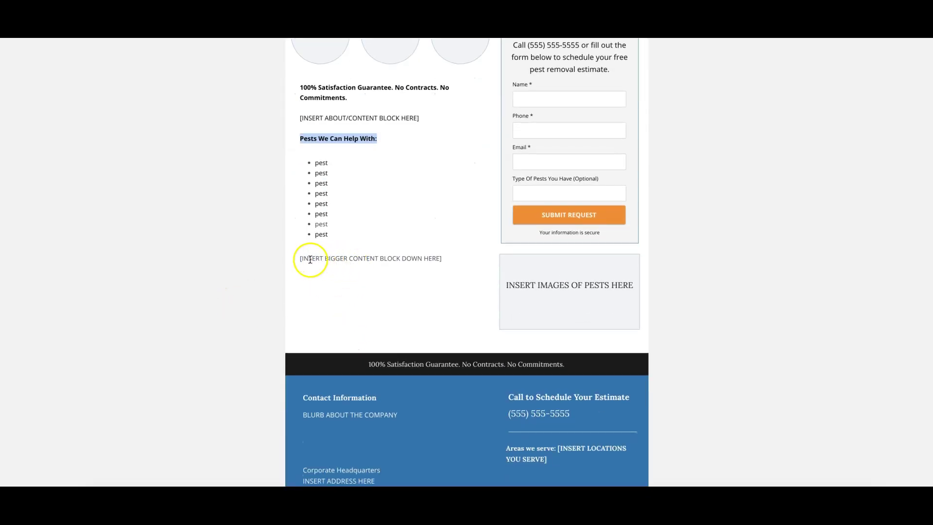
left_click_drag(302, 258, 427, 261)
triple_click(427, 261)
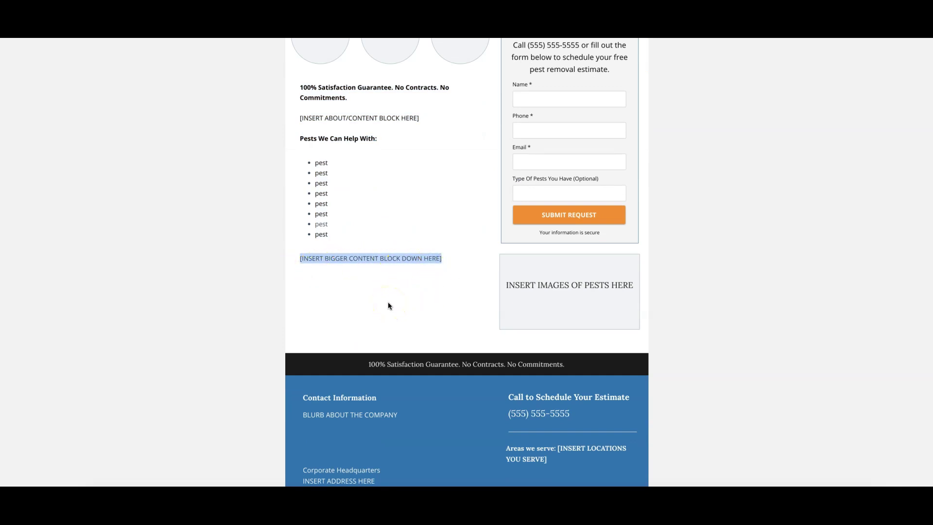
left_click(568, 293)
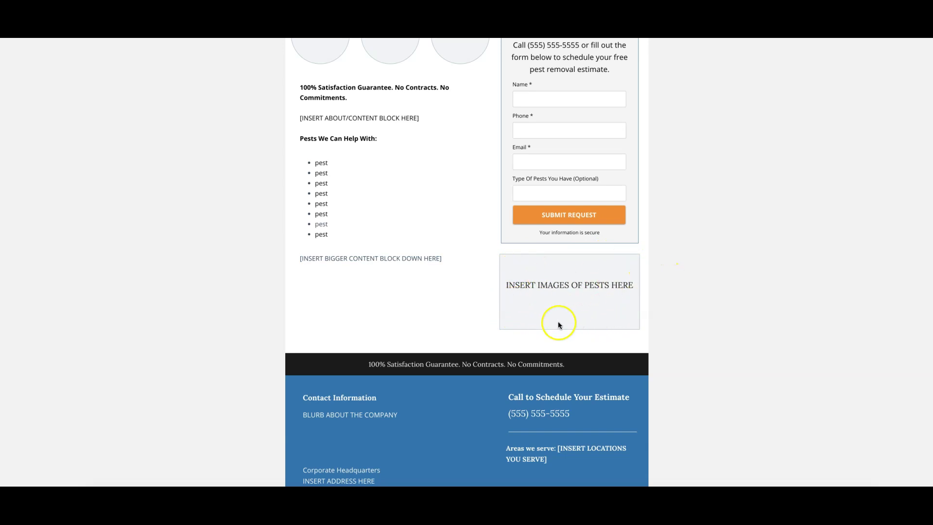
Try the Type Of Pests form field, then dismiss its suggestion
scroll(679, 298, "up", 2)
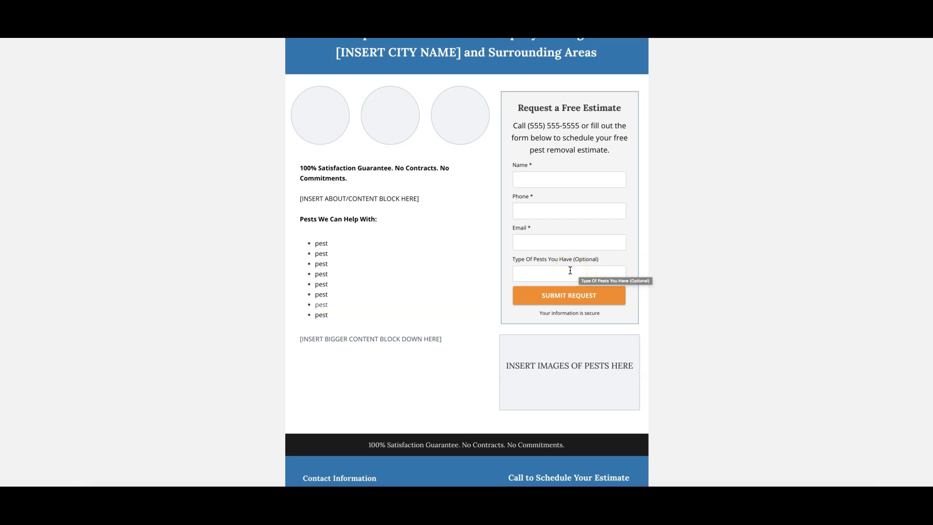
left_click(546, 273)
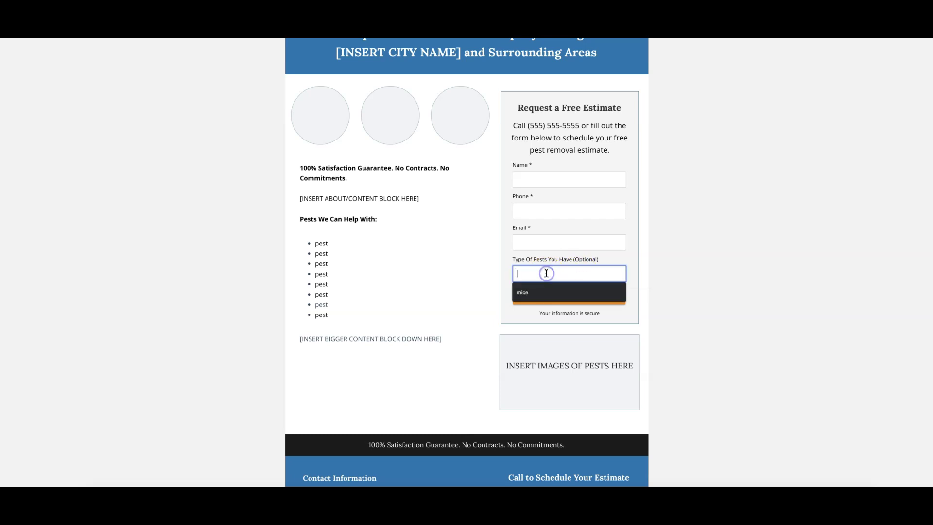
left_click(613, 270)
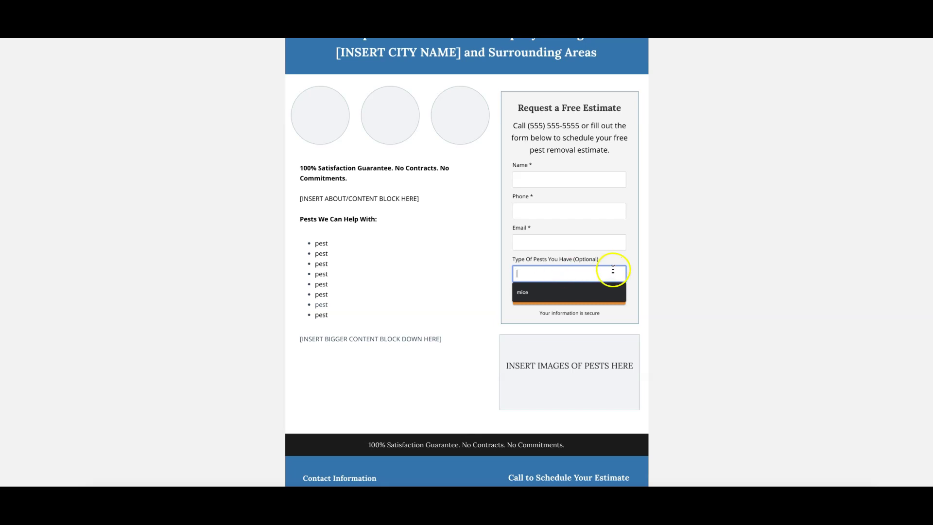
left_click(670, 265)
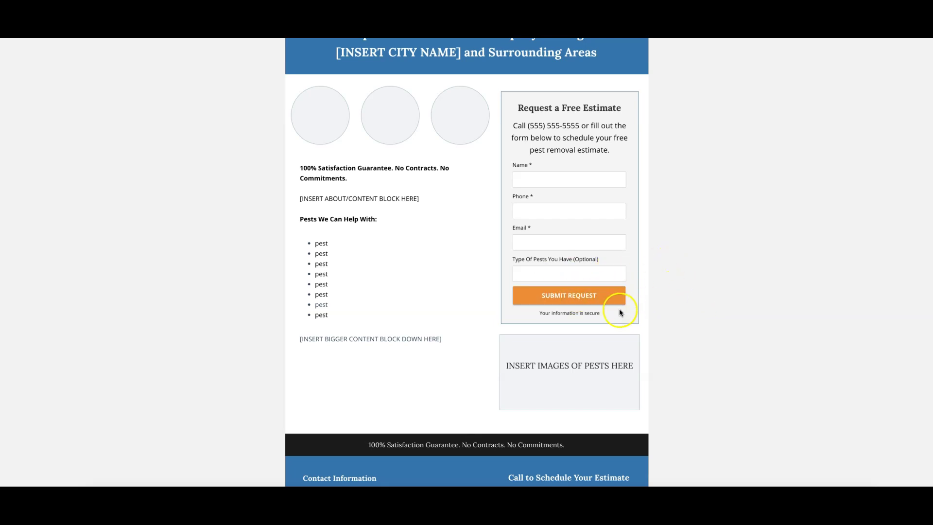
scroll(694, 294, "down", 3)
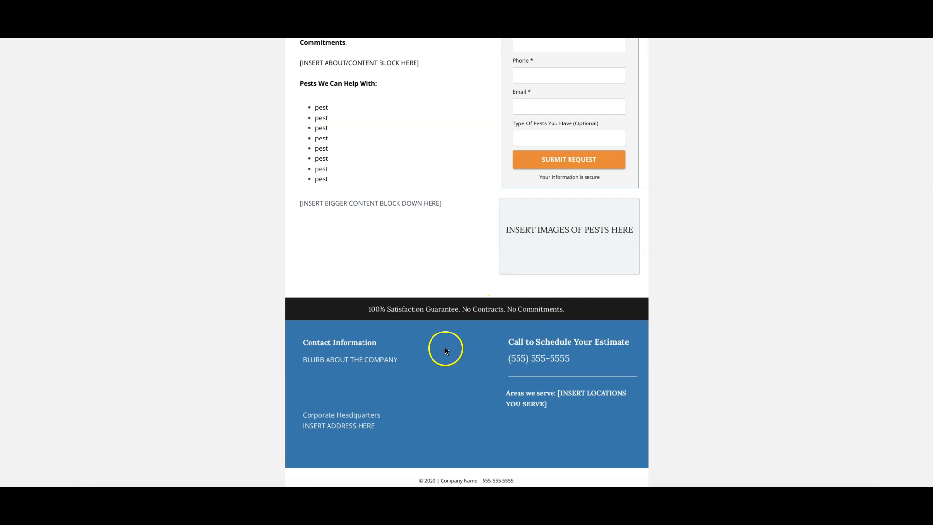
Highlight the footer's company blurb, contact heading and INSERT ADDRESS HERE placeholders
left_click_drag(304, 360, 400, 362)
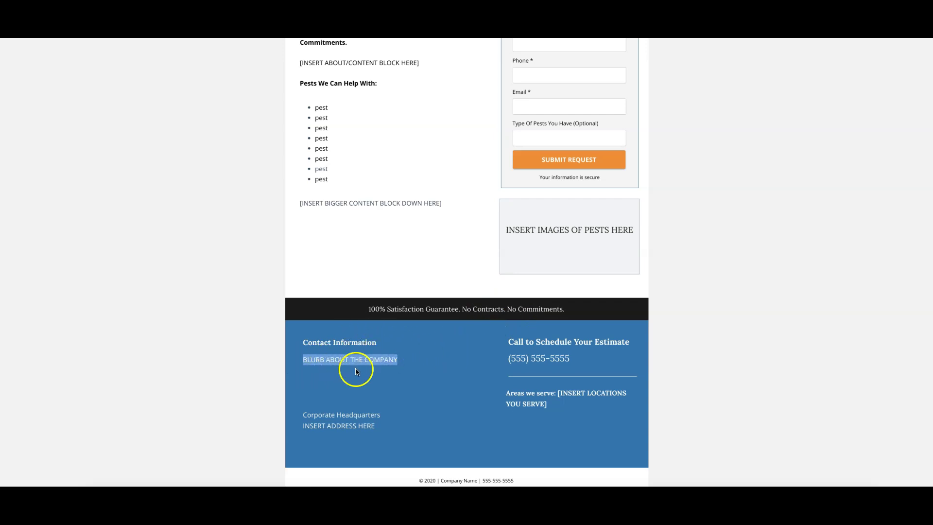
left_click(320, 416)
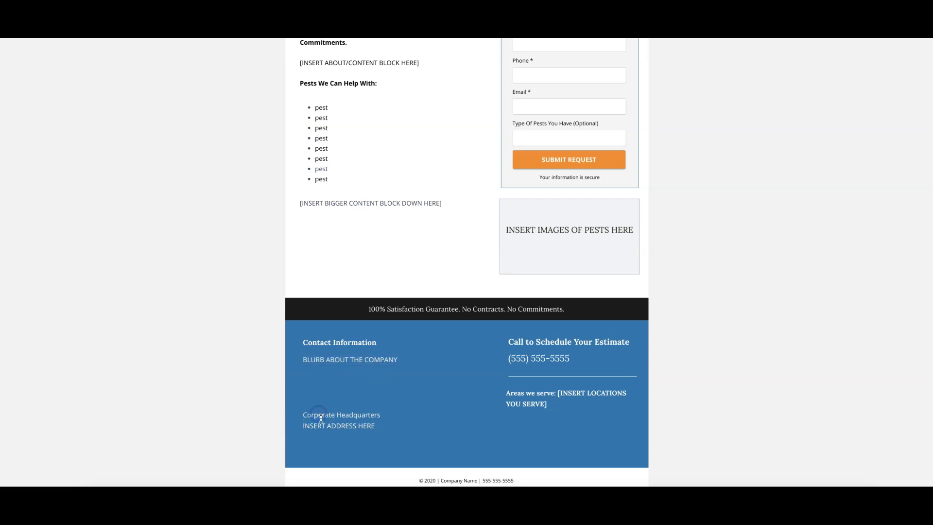
triple_click(343, 417)
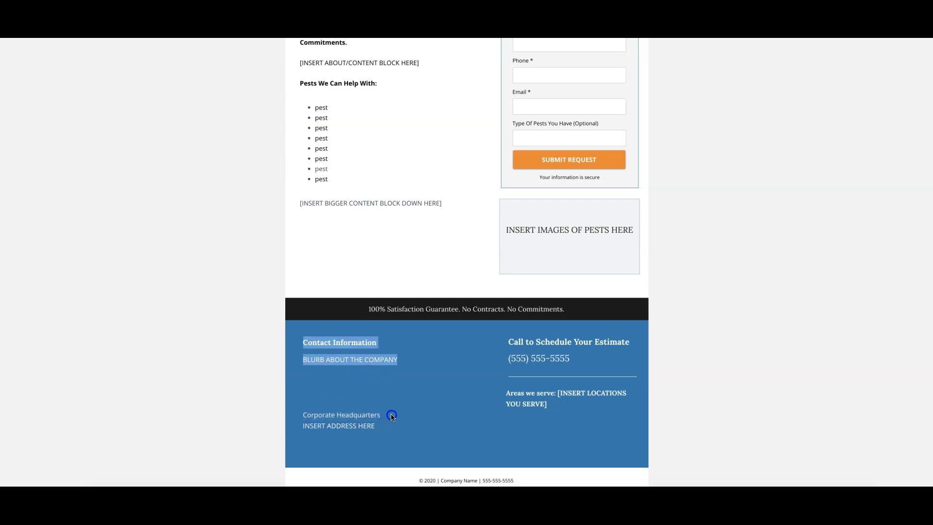
triple_click(348, 425)
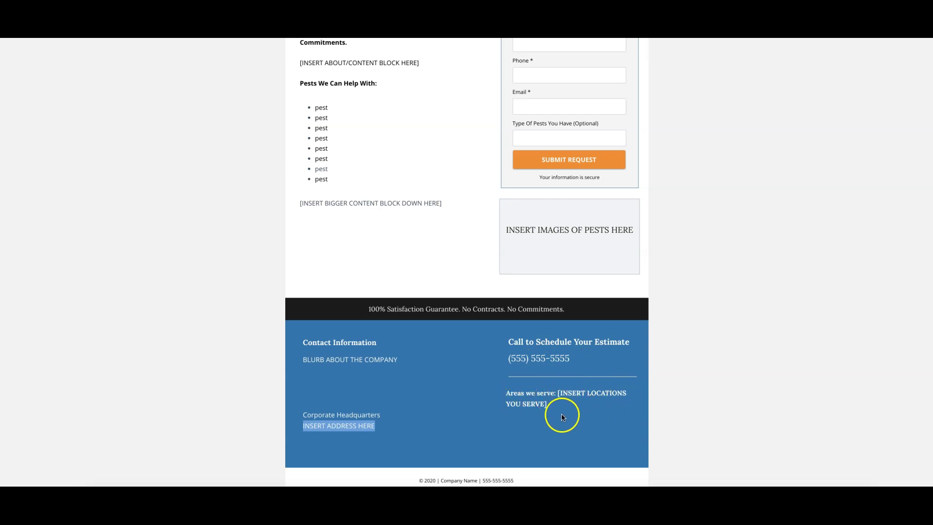
Scroll up and down the live landing page, reviewing header through footer
scroll(706, 302, "up", 5)
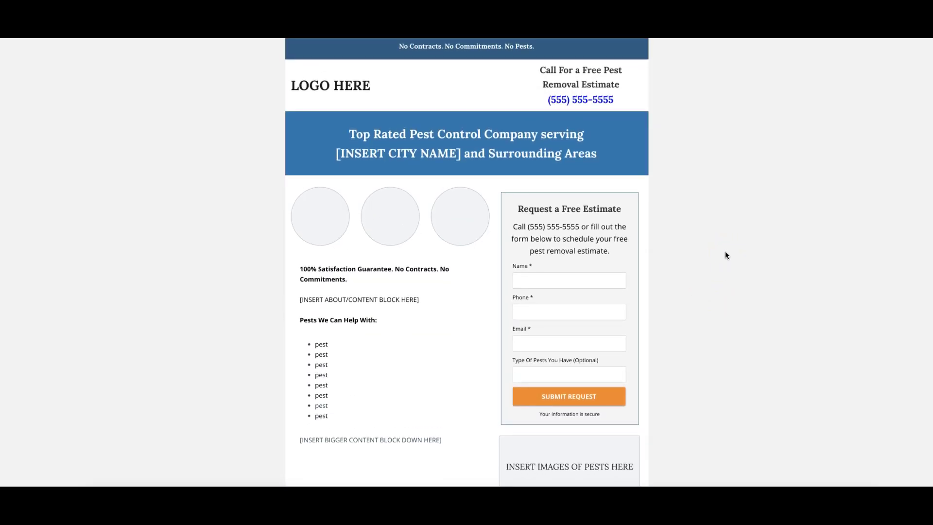
scroll(725, 253, "down", 5)
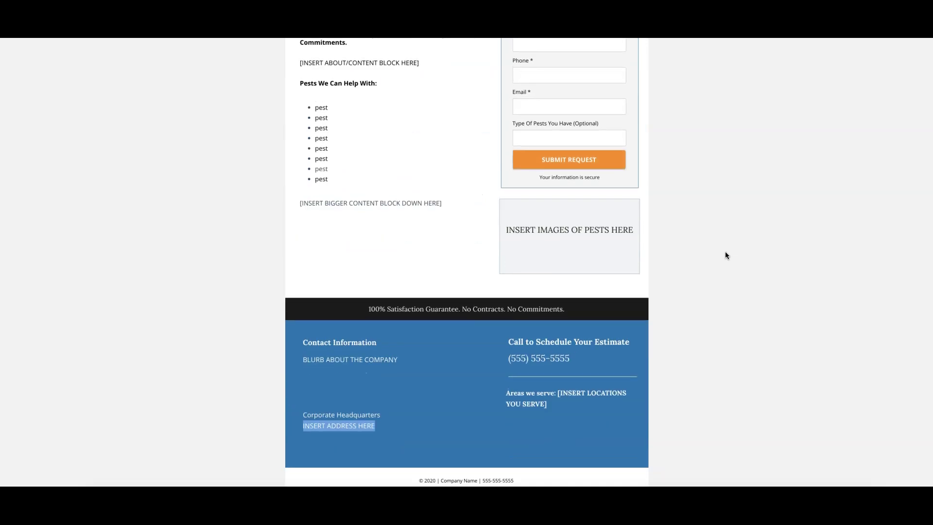
scroll(726, 255, "up", 5)
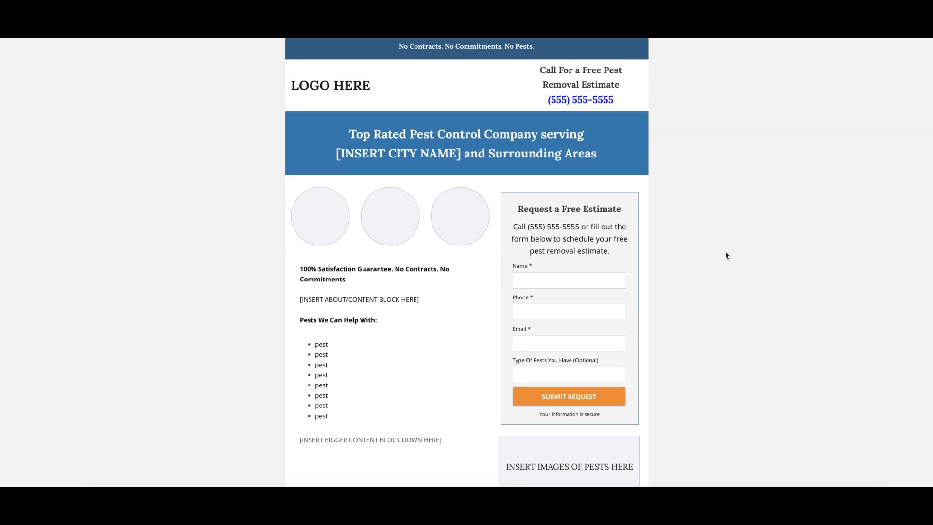
scroll(732, 252, "down", 5)
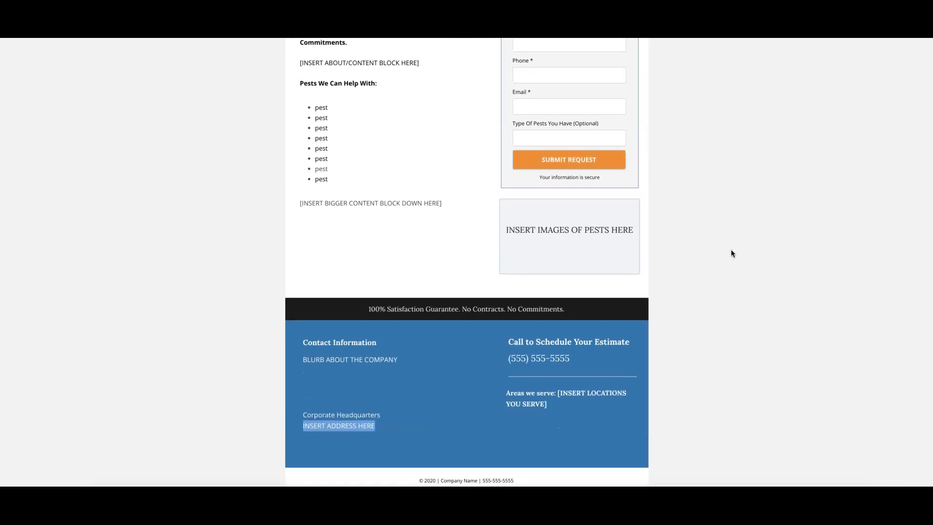
scroll(731, 252, "up", 5)
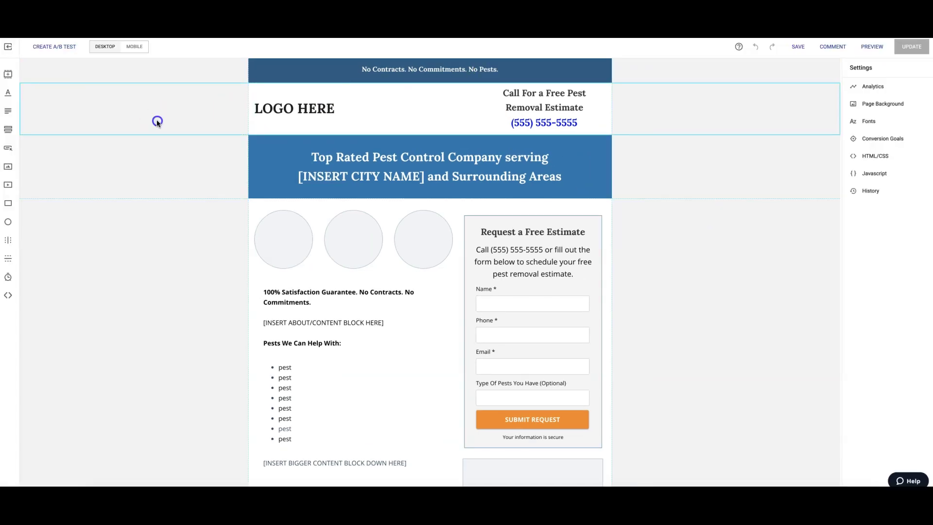
mouse_move(363, 167)
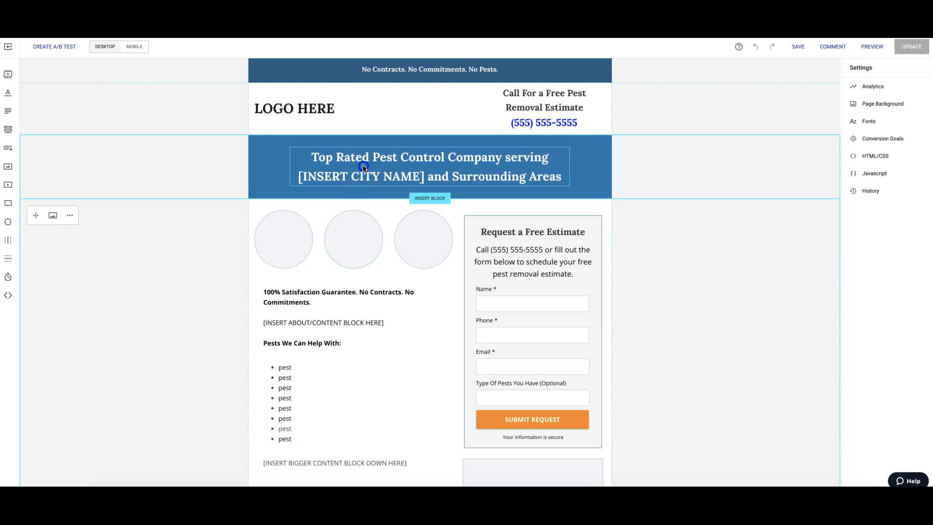
Nudge the hero headline slightly upward, then switch to the Mobile layout, dismissing its notice
left_click_drag(362, 177, 366, 164)
left_click(196, 241)
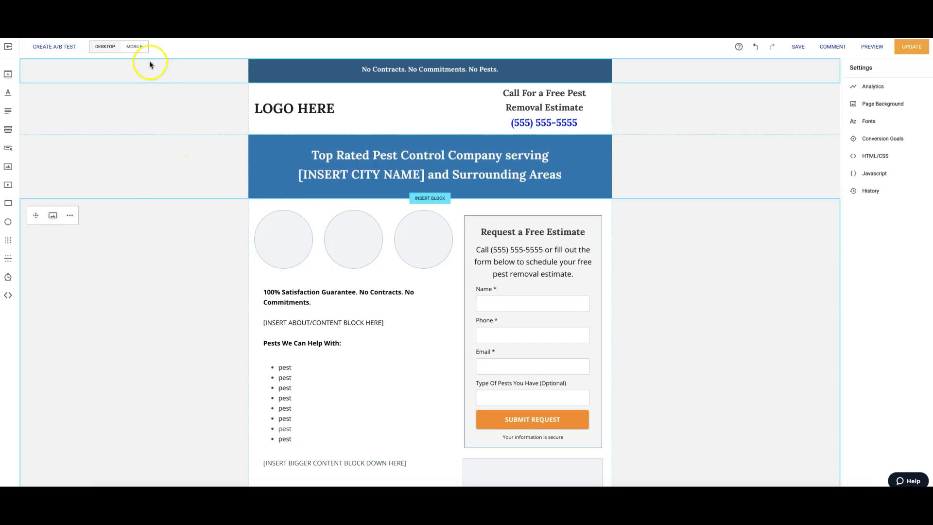
left_click(135, 47)
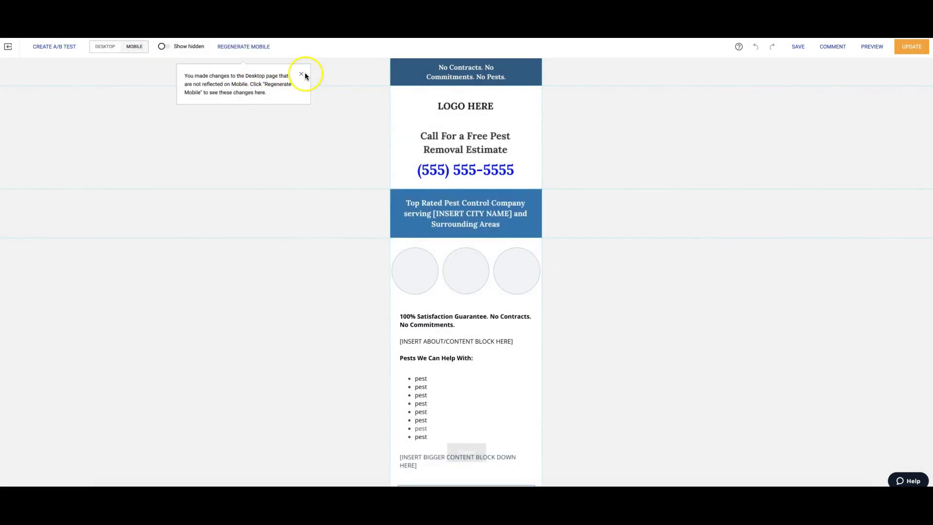
left_click(301, 74)
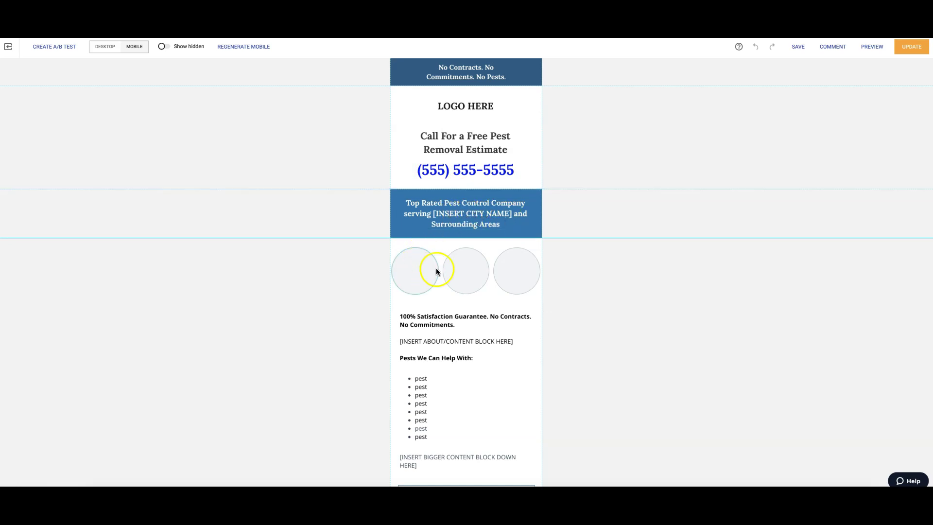
Scroll through the mobile layout down to the footer and back up
scroll(665, 308, "down", 3)
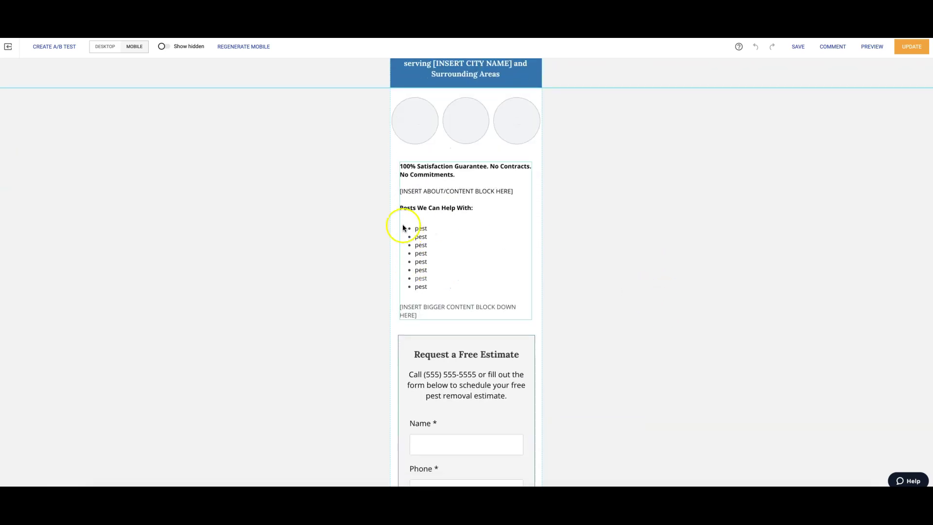
scroll(569, 254, "down", 3)
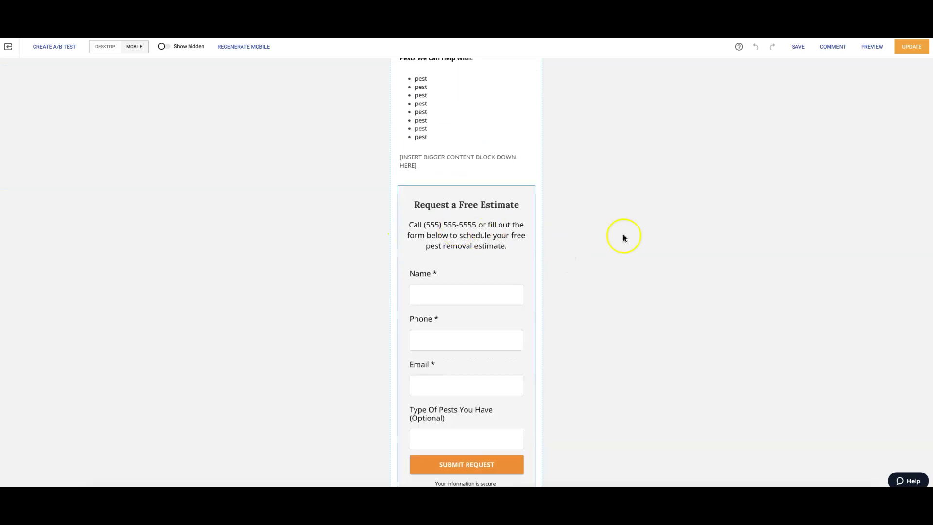
scroll(624, 237, "down", 7)
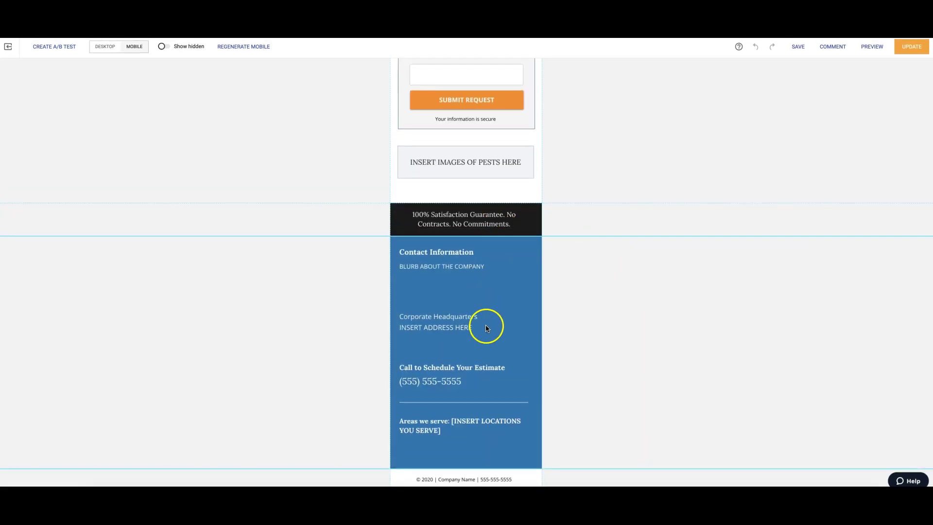
scroll(616, 377, "up", 2)
scroll(617, 378, "up", 3)
scroll(616, 378, "up", 6)
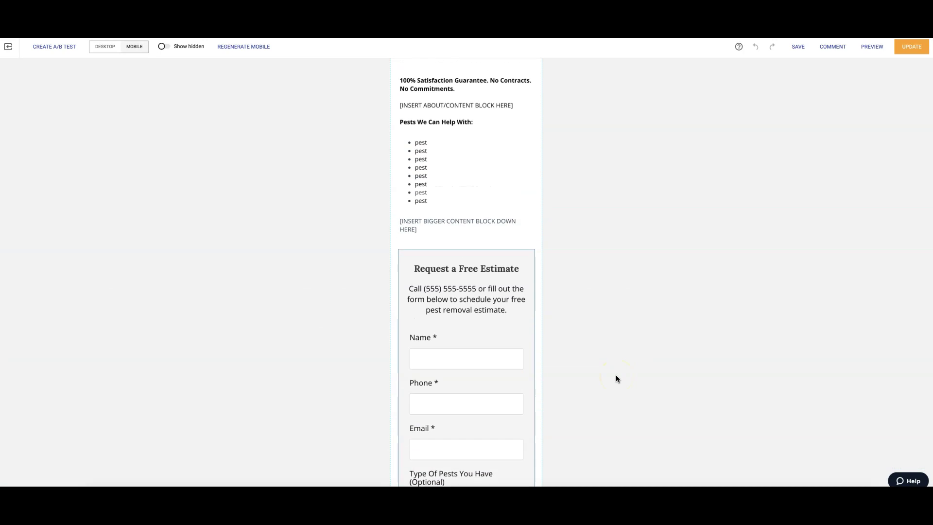
scroll(617, 377, "up", 7)
scroll(617, 378, "up", 1)
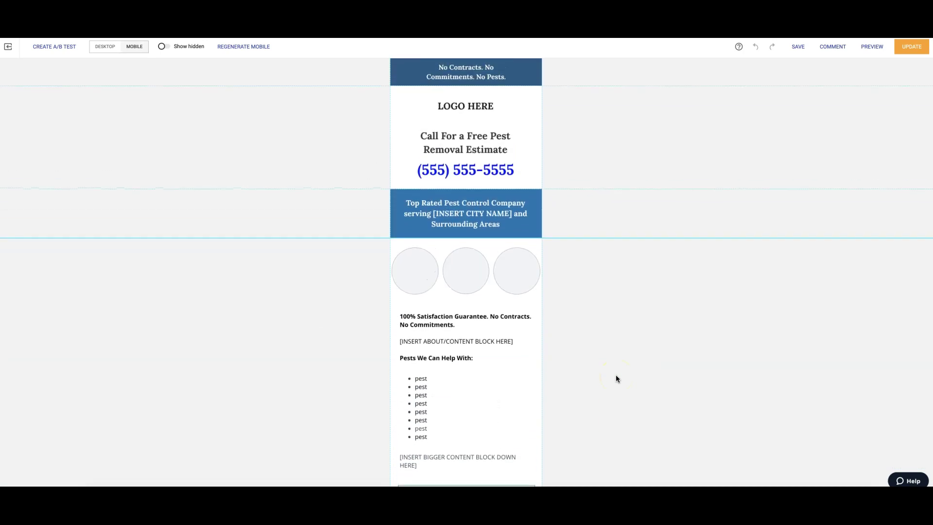
Publish the changes to the live page with UPDATE and Confirm
left_click(912, 47)
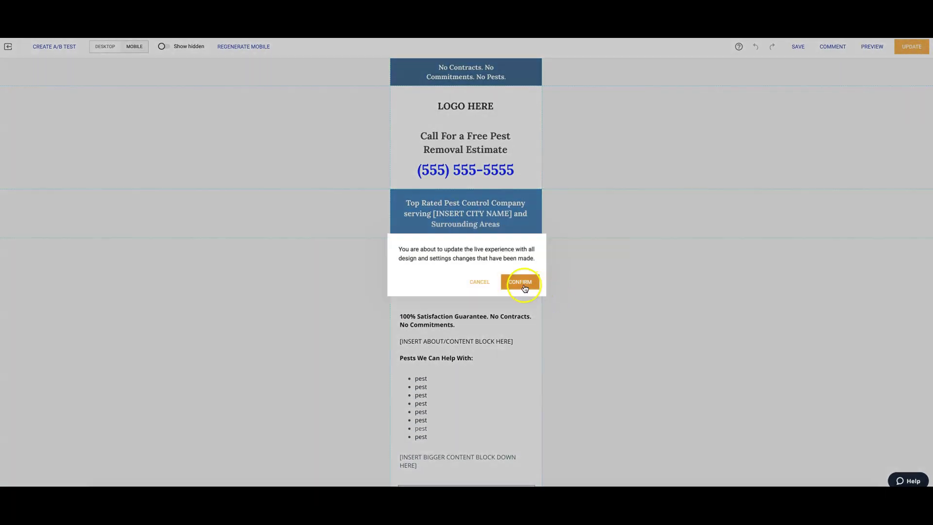
left_click(525, 285)
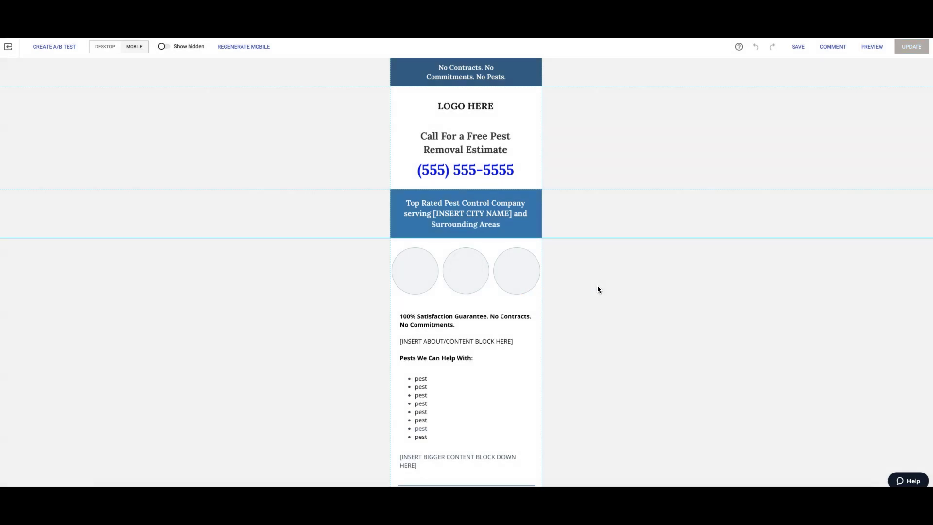
left_click(453, 291)
Scroll through the updated mobile view before returning to the live page
scroll(410, 277, "down", 8)
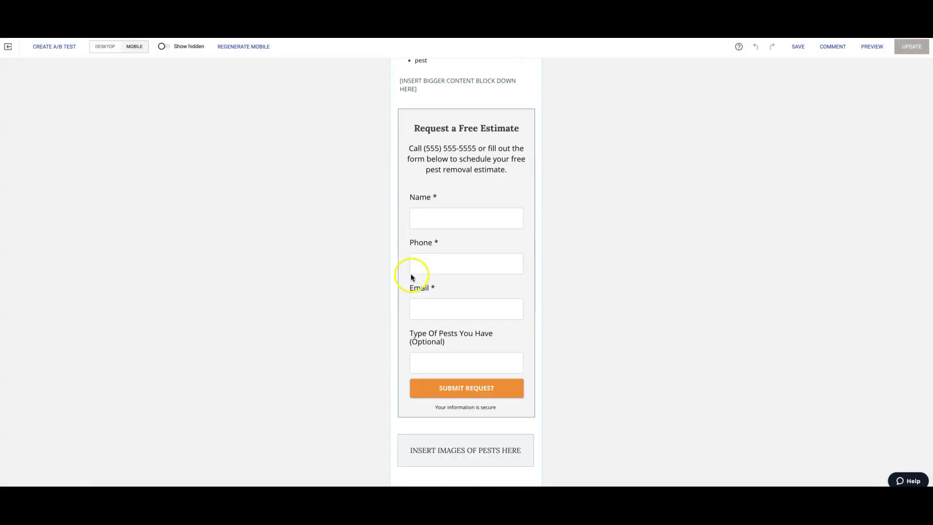
scroll(410, 278, "down", 1)
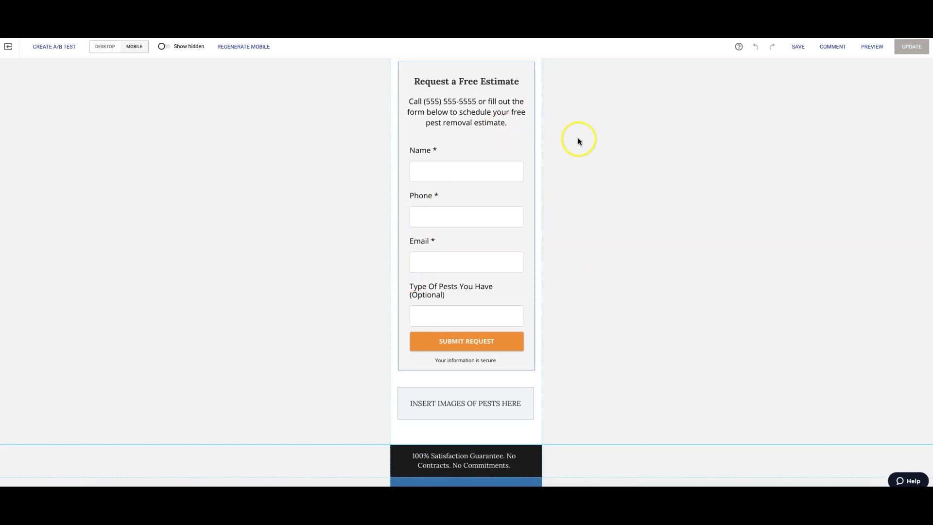
scroll(578, 138, "up", 2)
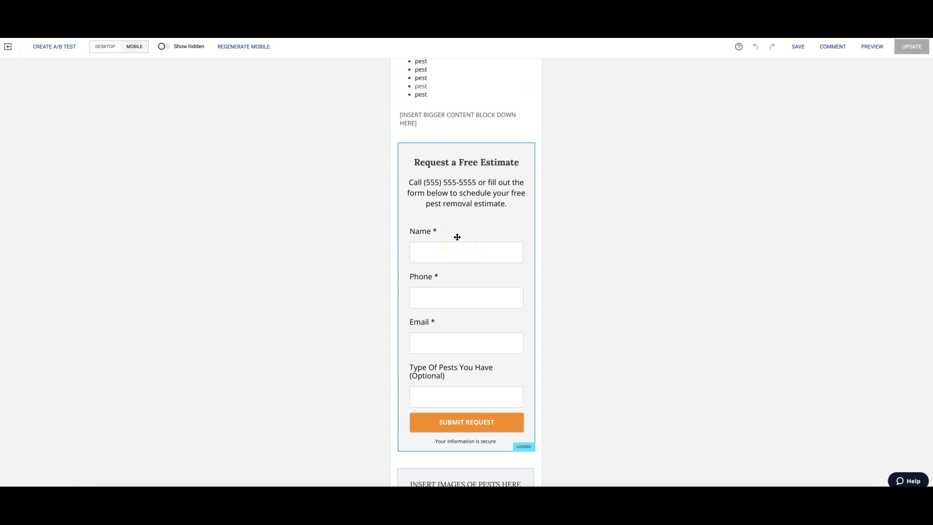
scroll(619, 232, "up", 6)
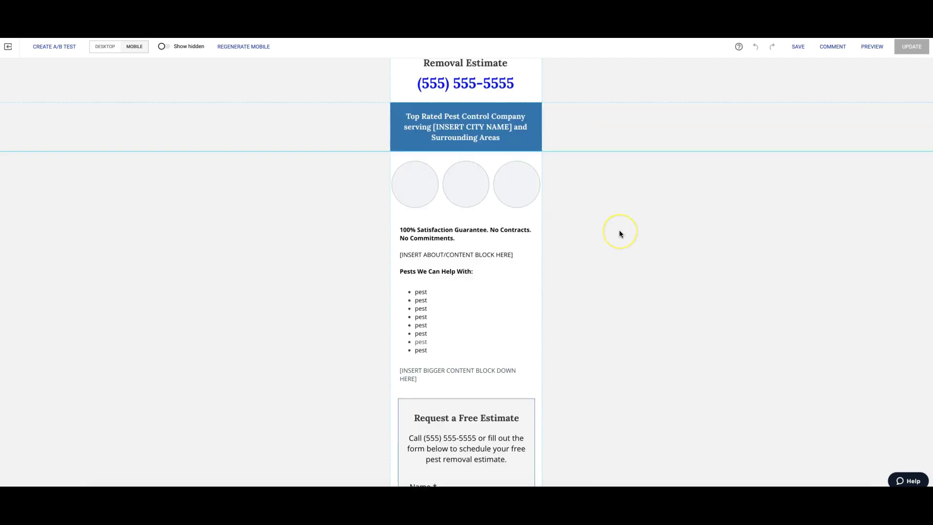
scroll(619, 232, "up", 2)
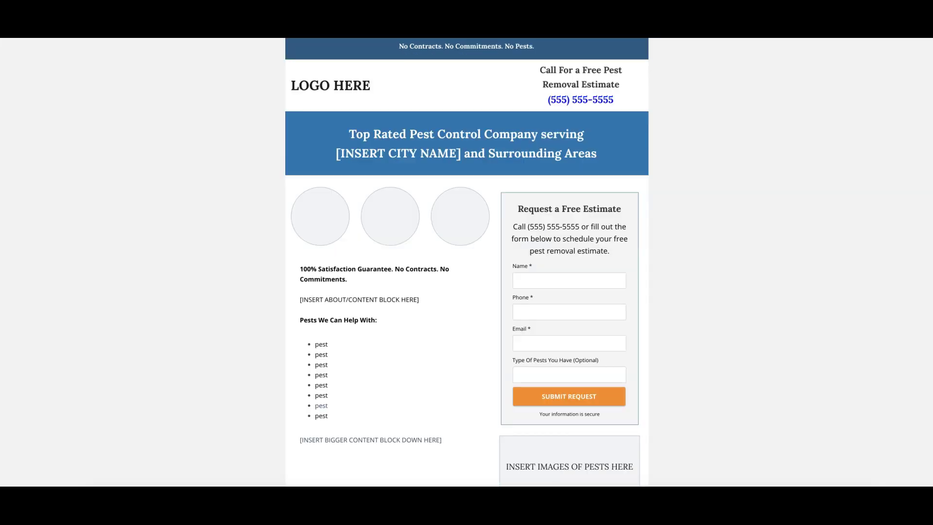
scroll(484, 184, "down", 5)
scroll(483, 191, "up", 5)
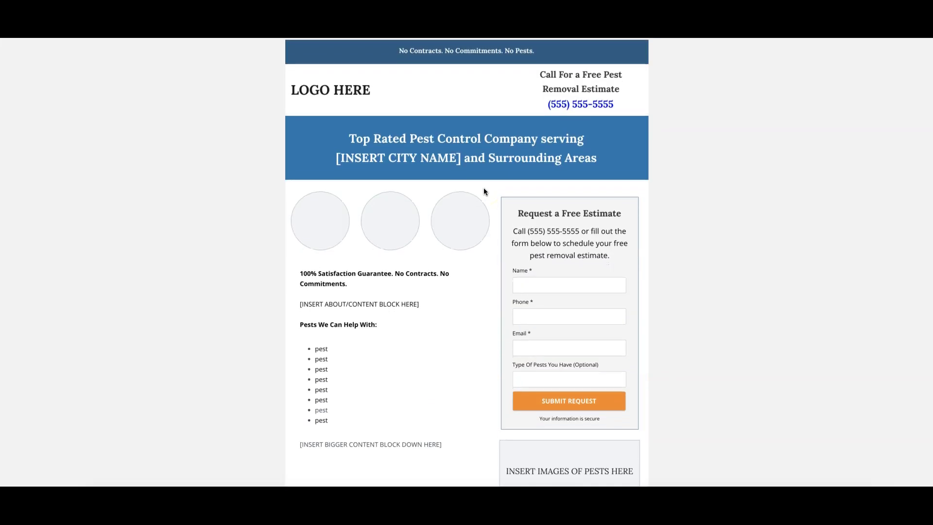
scroll(448, 221, "down", 5)
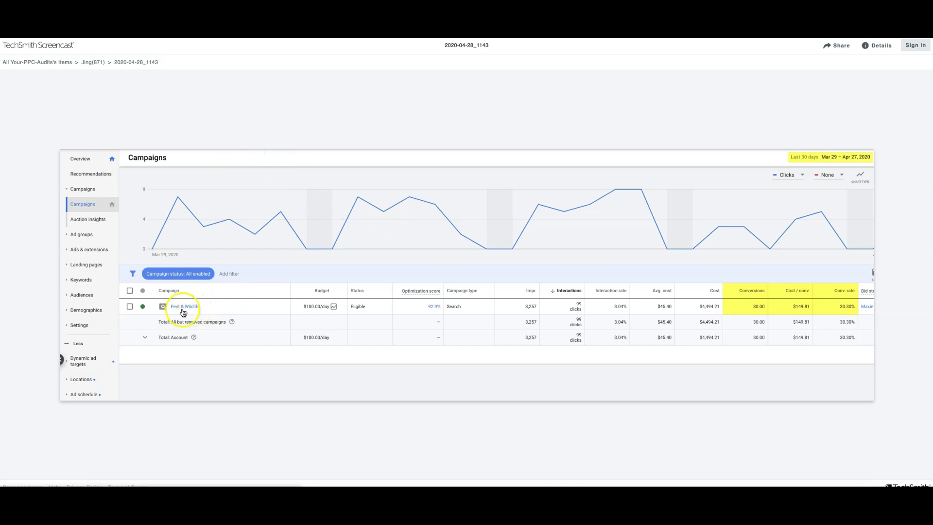
Show the Pest & Wildlife campaign row: 30 conversions, $4,494.21 spent, 30.30% conversion rate
left_click(193, 313)
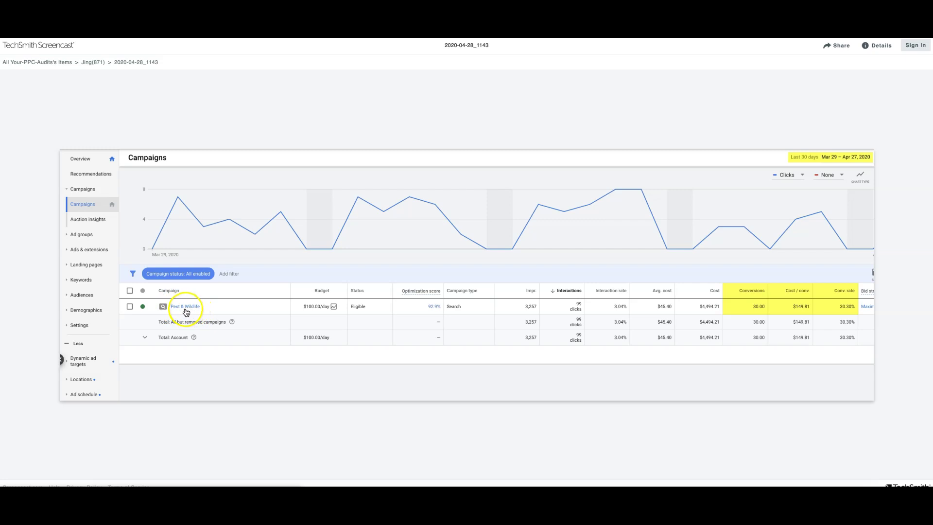